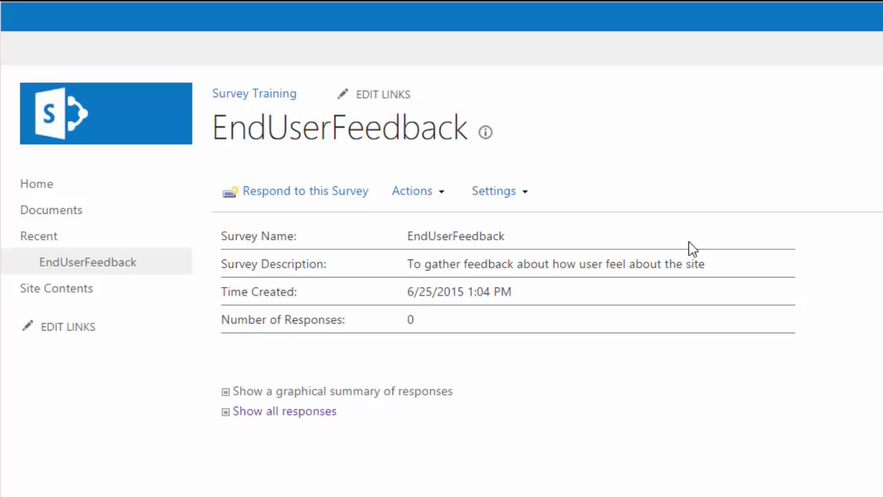
Open the EndUserFeedback Survey Settings page from the Settings menu
click(522, 191)
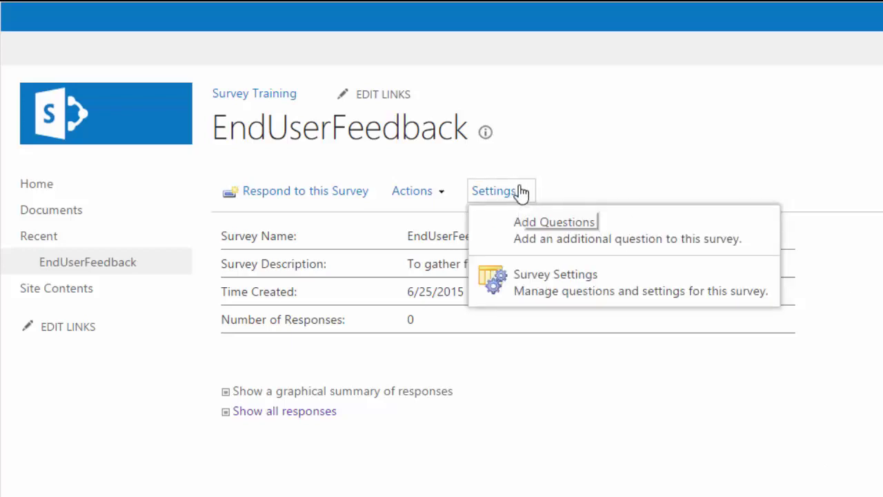
click(574, 282)
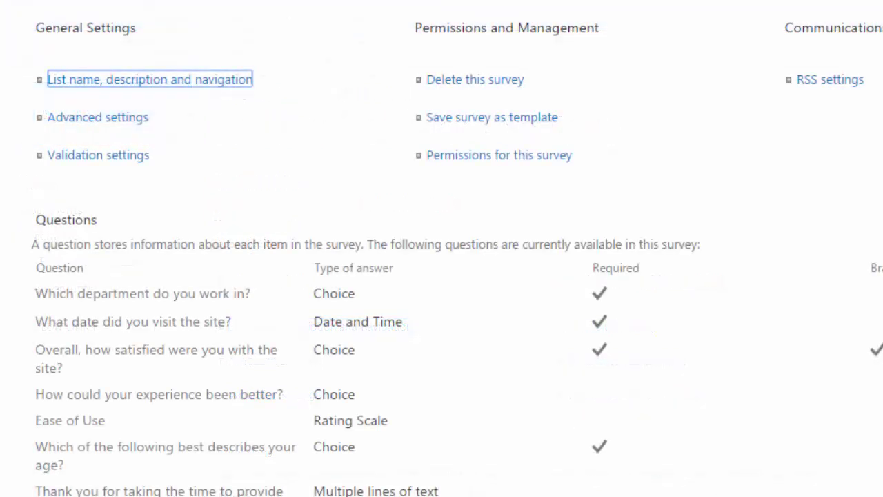
click(220, 351)
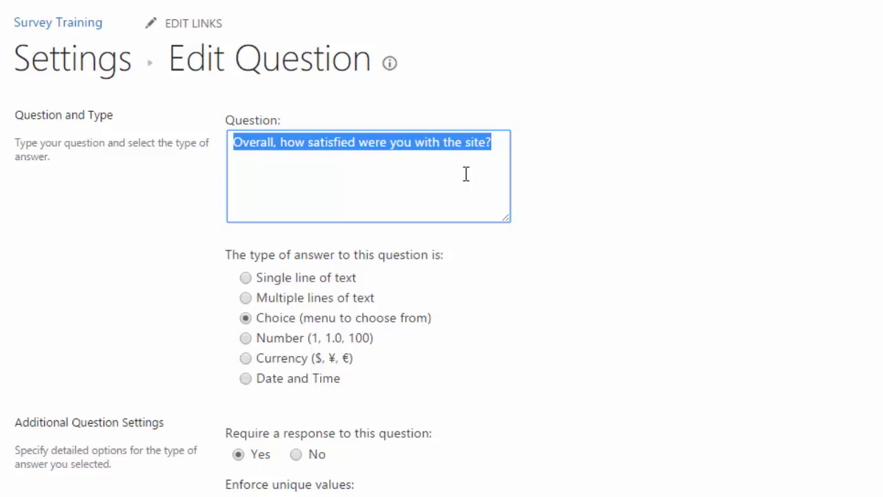
key(Tab)
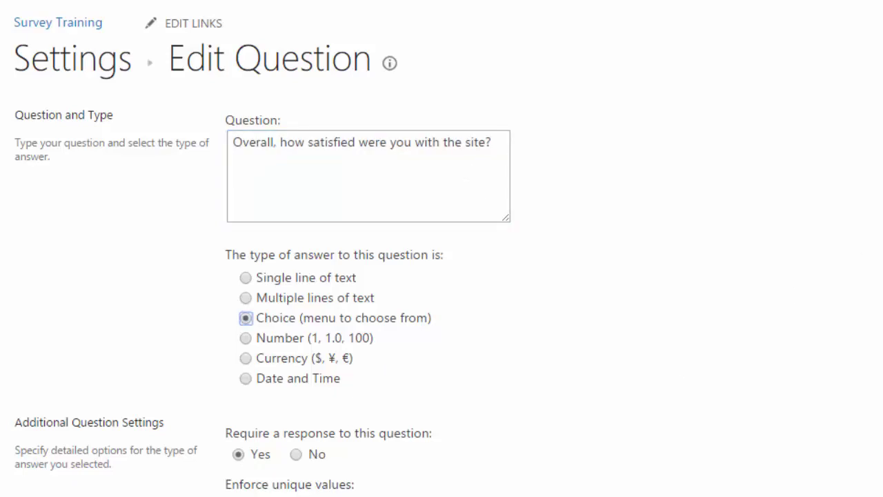
scroll(442, 248, down, 9)
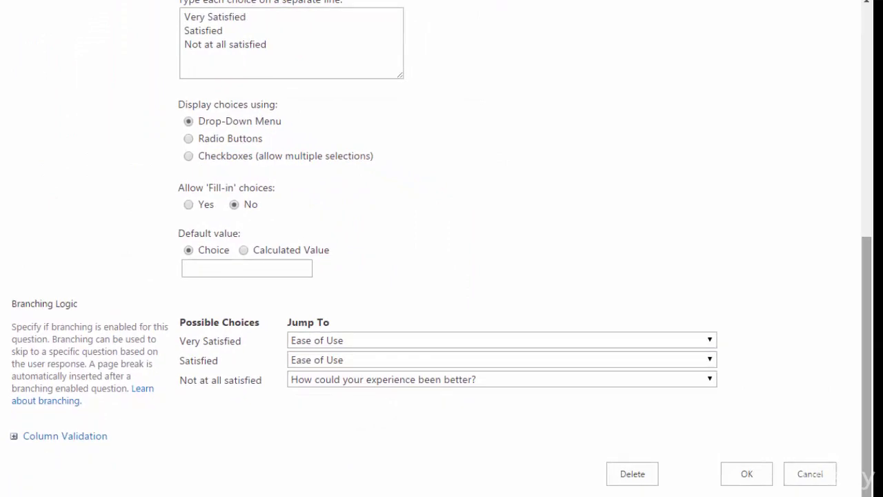
click(818, 474)
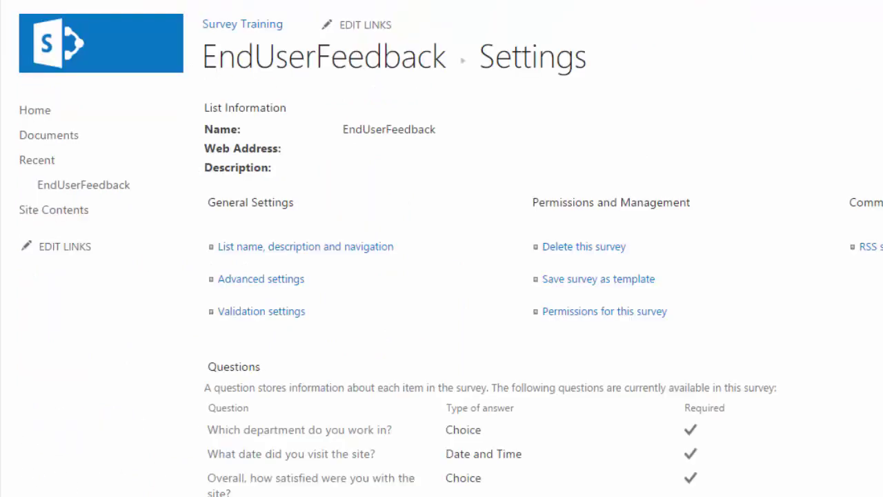
click(56, 190)
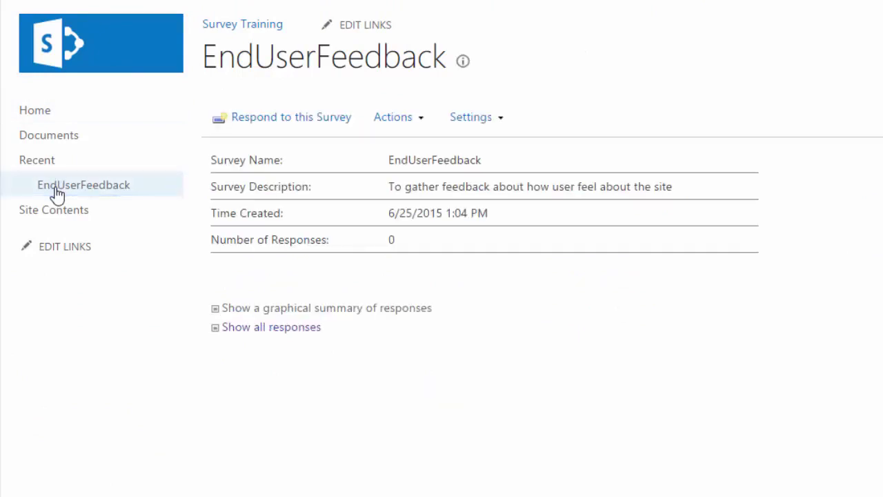
click(504, 119)
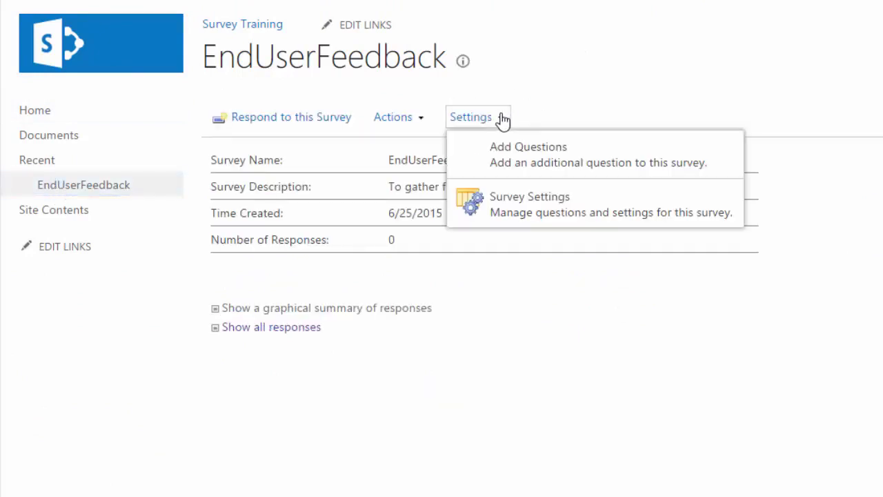
click(535, 159)
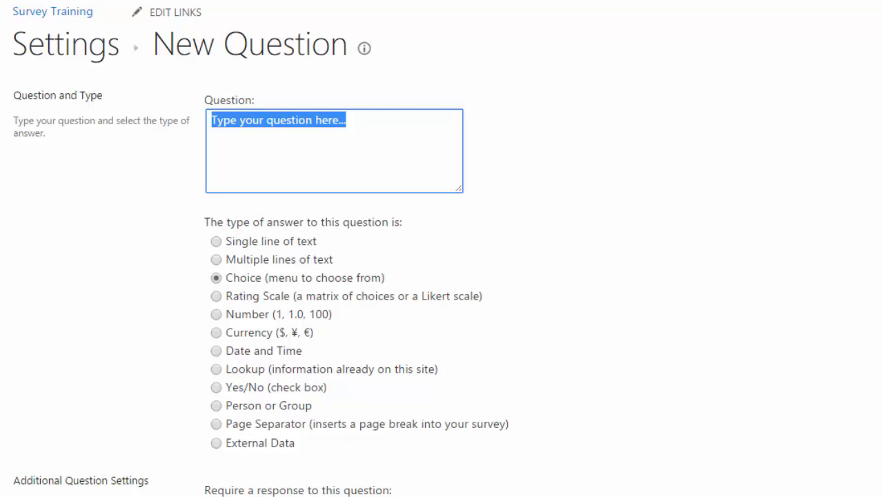
scroll(442, 248, down, 8)
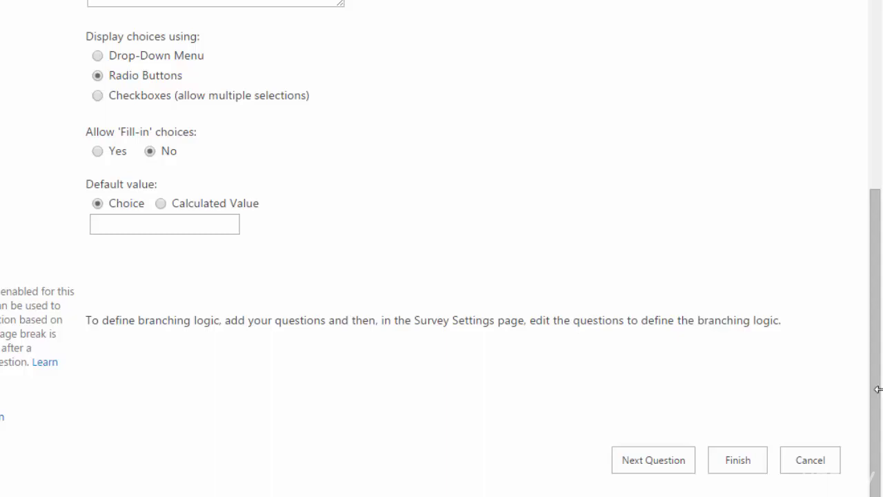
click(826, 463)
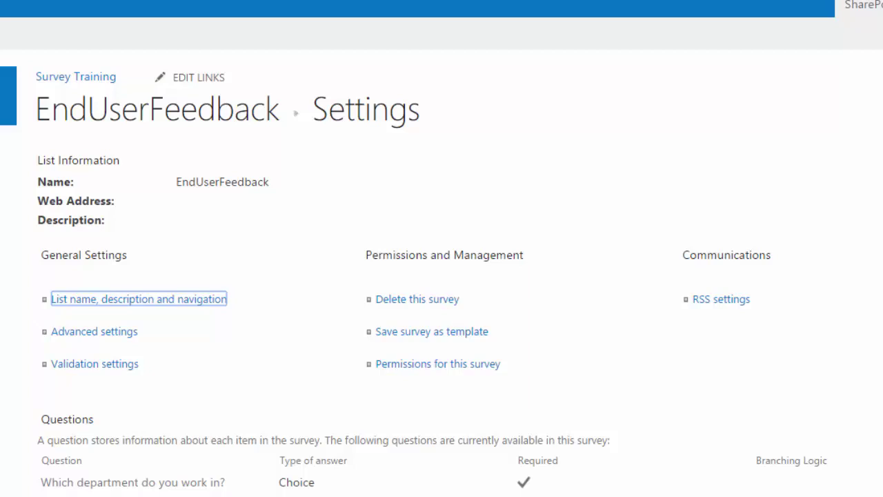
Scroll down the survey settings to the 'Change the order of the questions' link
scroll(261, 416, down, 7)
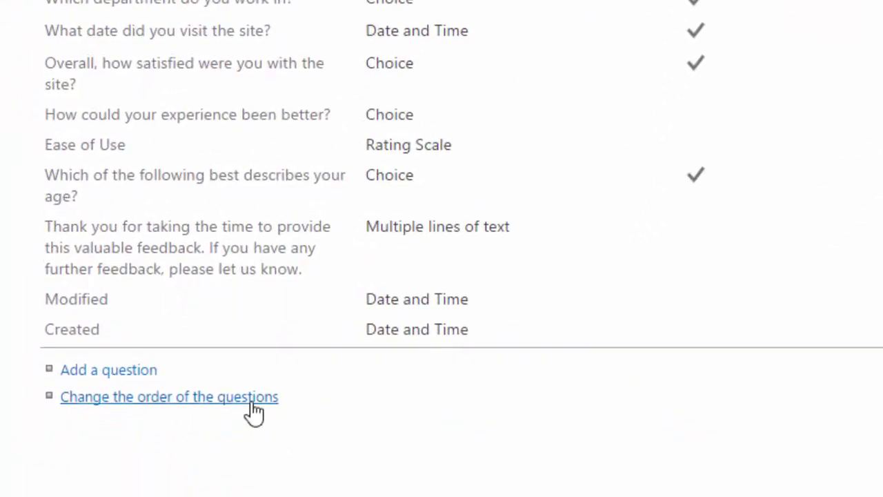
On the reorder page, keep the first three questions at positions 1, 2 and 3
click(225, 434)
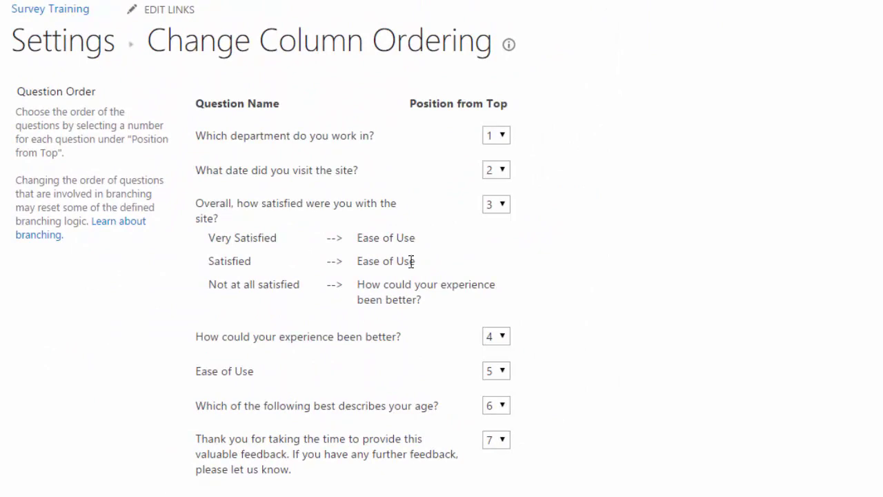
click(504, 136)
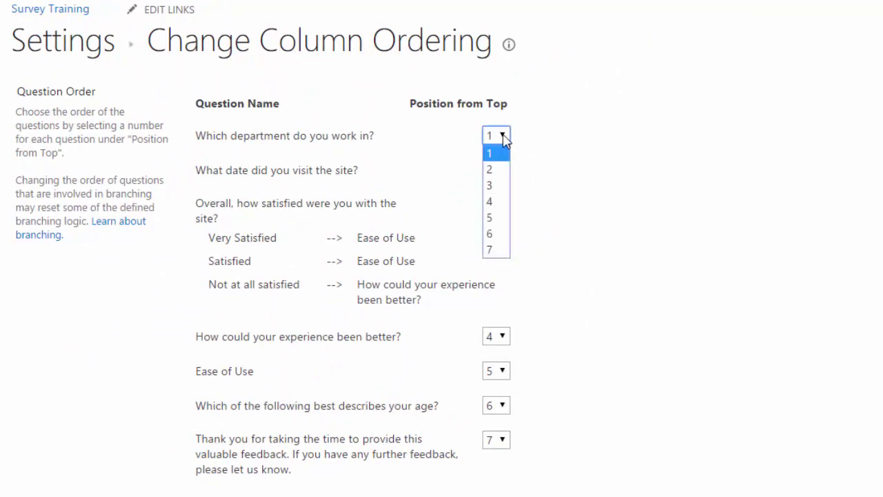
click(505, 140)
click(504, 174)
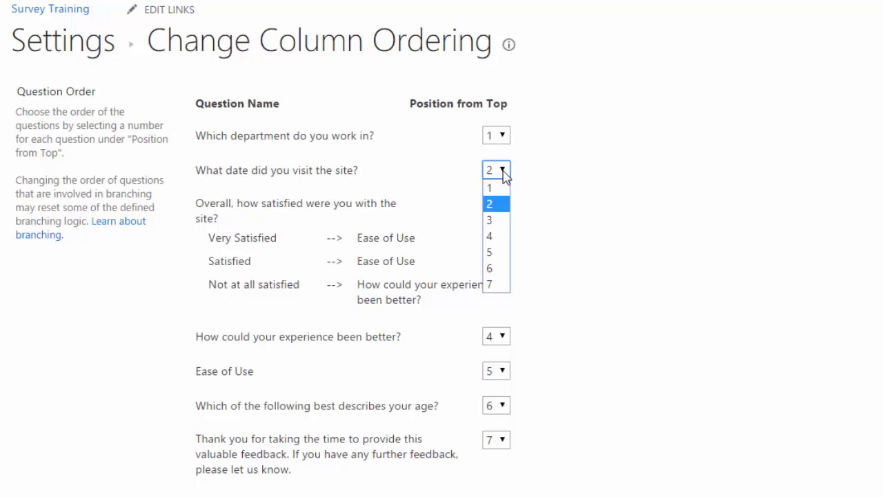
click(504, 174)
click(507, 208)
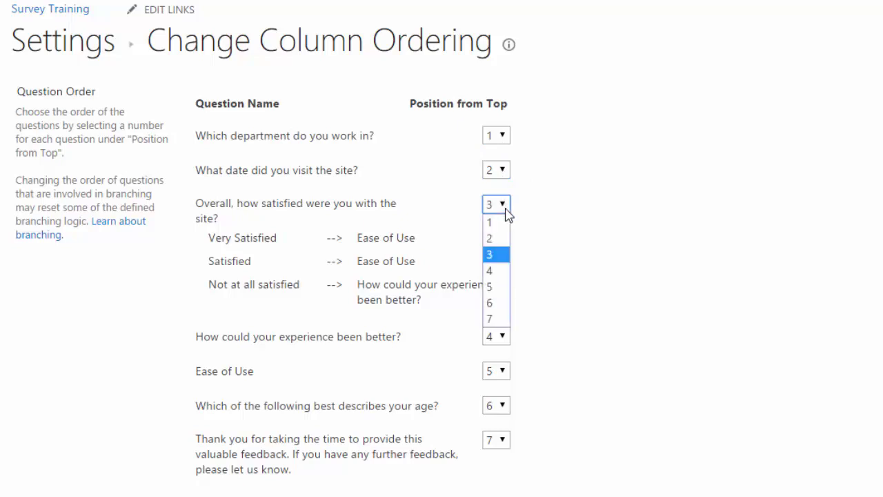
click(506, 207)
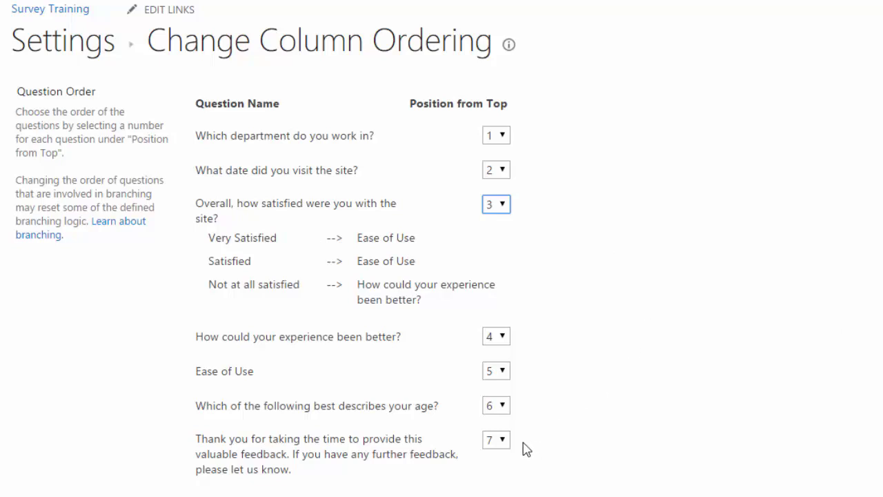
Try moving the thank-you message to position 1, then set it back to 7
click(503, 441)
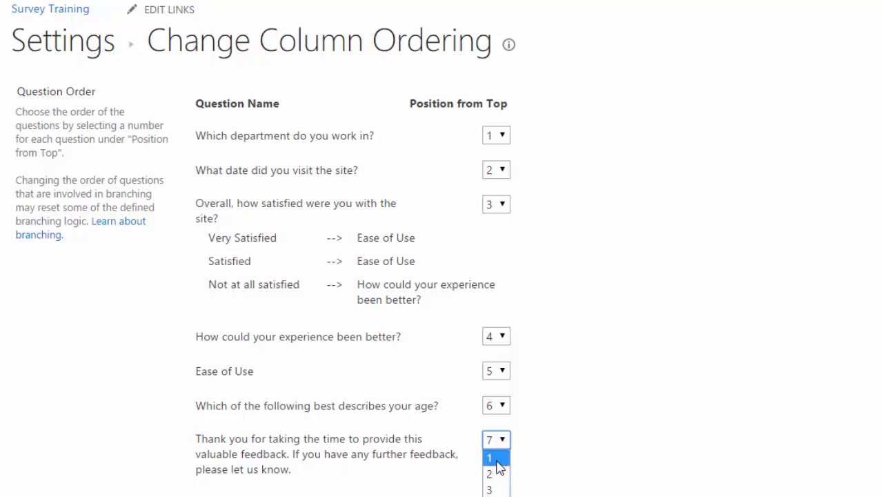
click(497, 458)
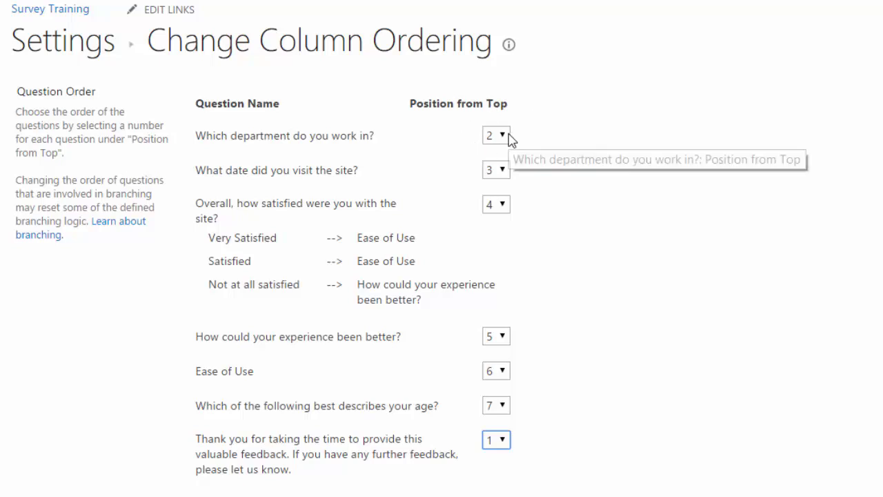
click(504, 441)
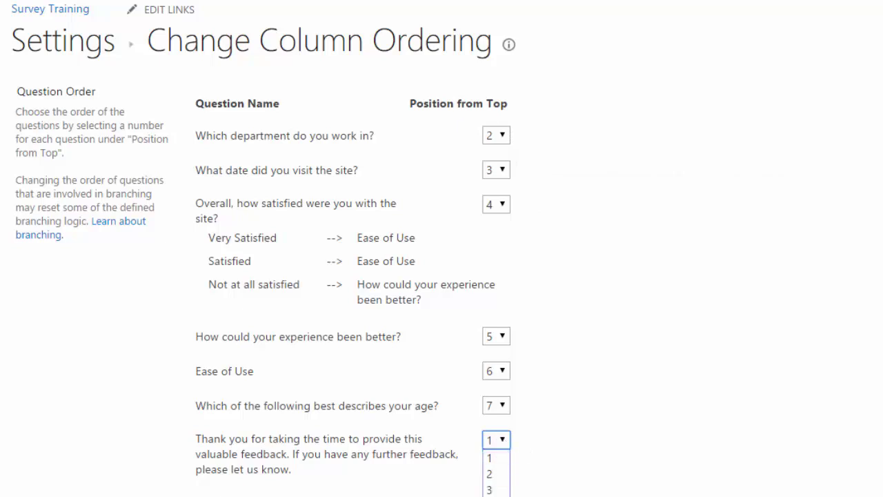
key(7)
key(Return)
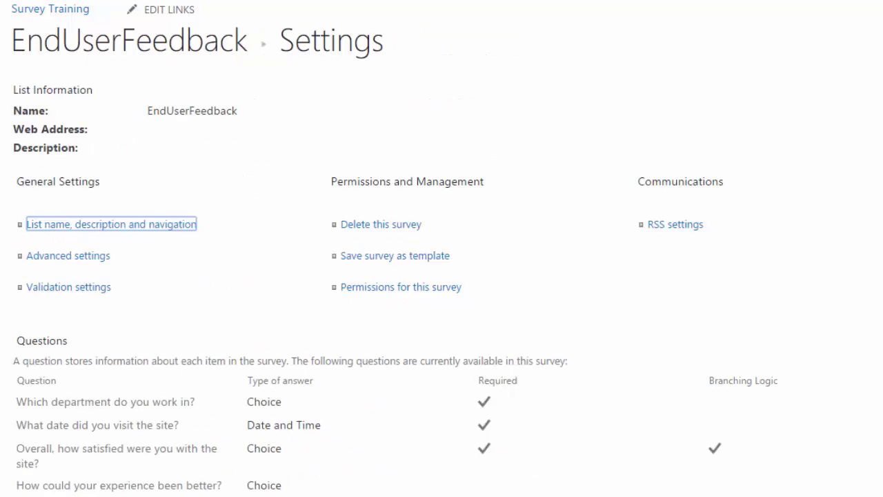
Review the 'Which department do you work in?' question's choices and Branching Logic settings
click(186, 407)
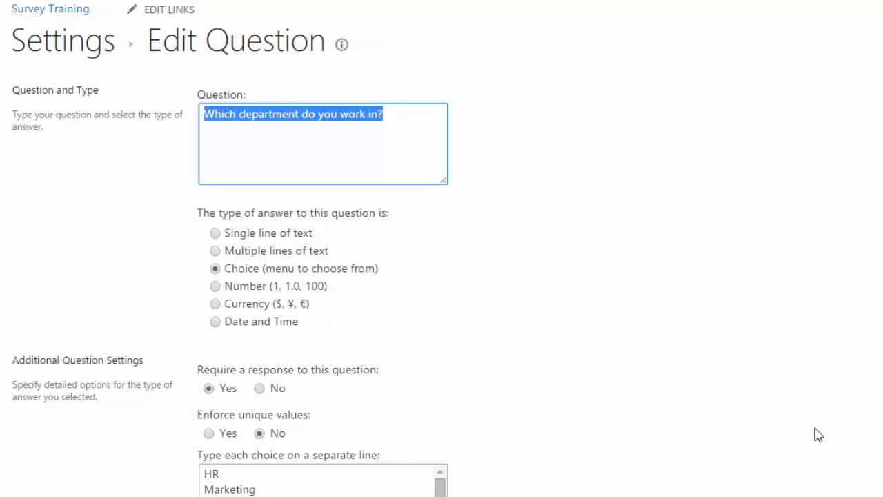
scroll(801, 402, down, 10)
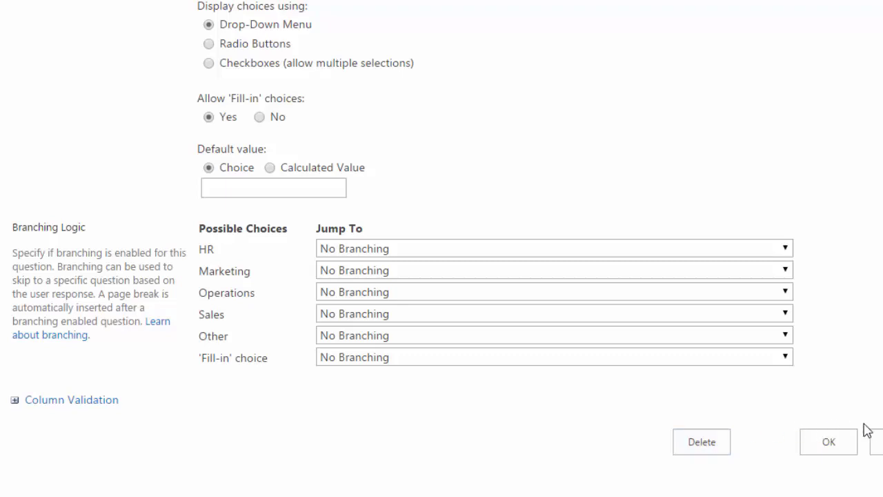
Cancel the department question edit and add a new Page Separator question
click(877, 442)
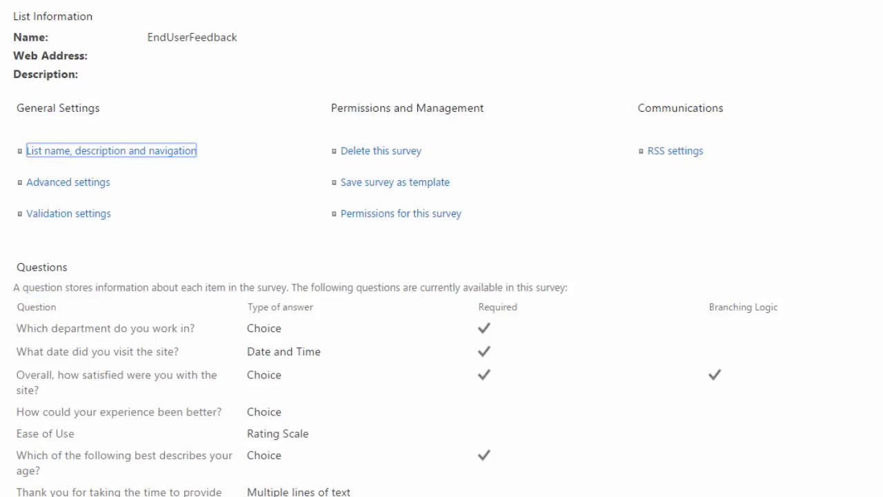
scroll(442, 248, down, 3)
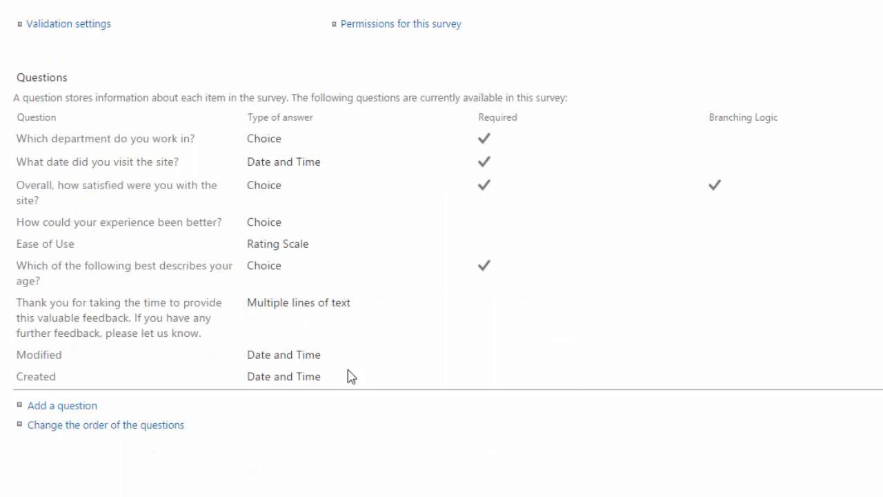
click(86, 410)
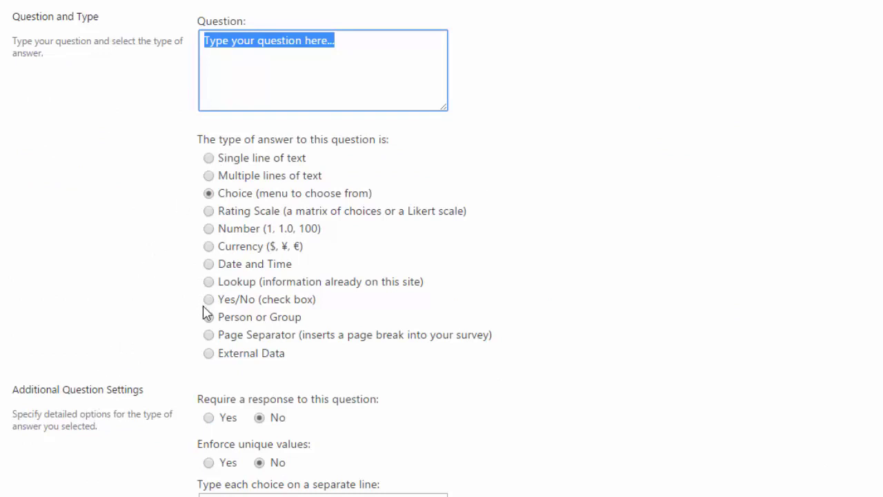
click(210, 336)
click(209, 336)
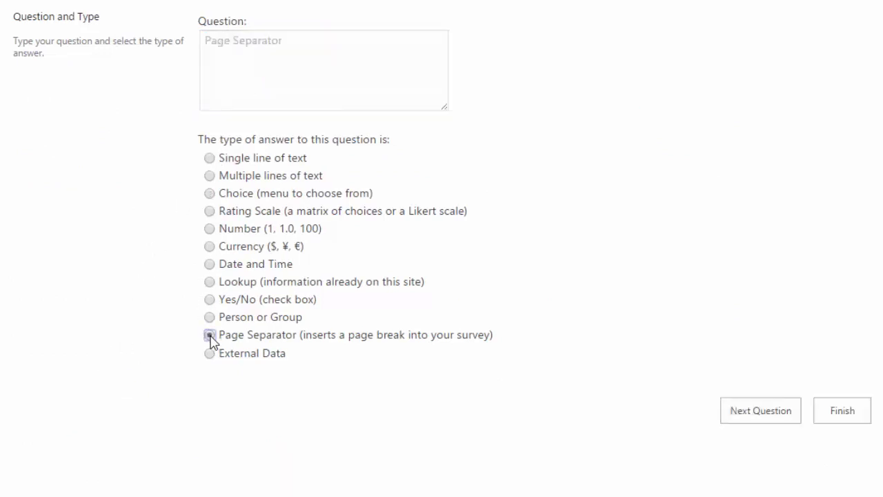
click(837, 411)
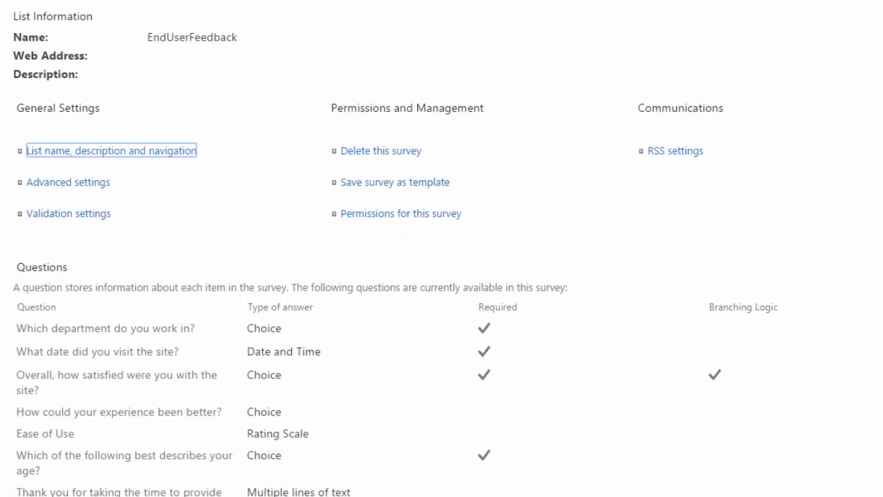
Set Page Separator 1's Position from Top to 3 and save the order
scroll(315, 327, down, 3)
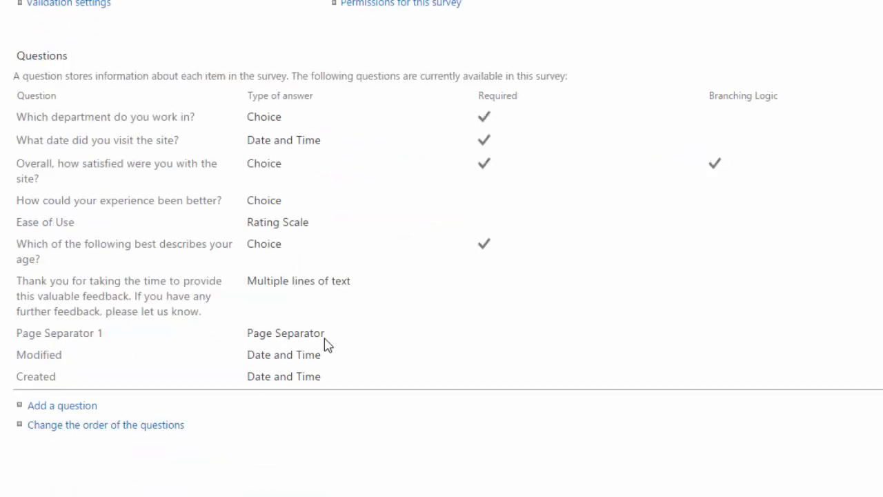
click(172, 426)
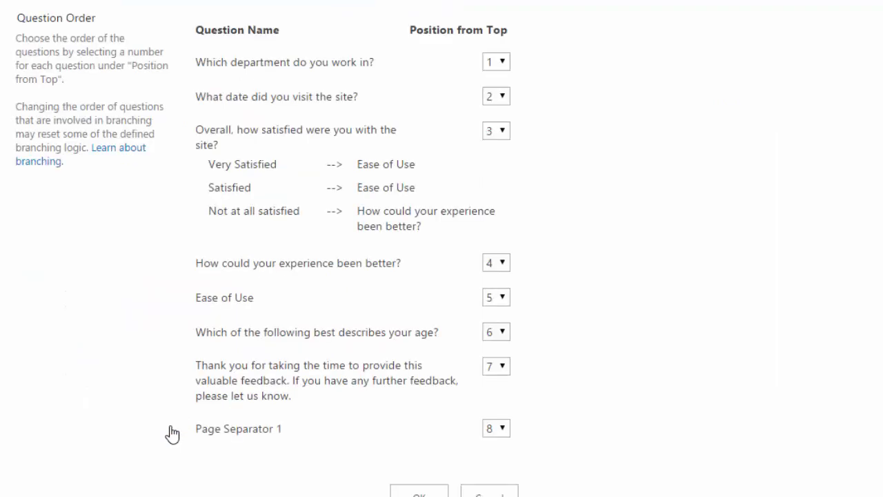
click(506, 429)
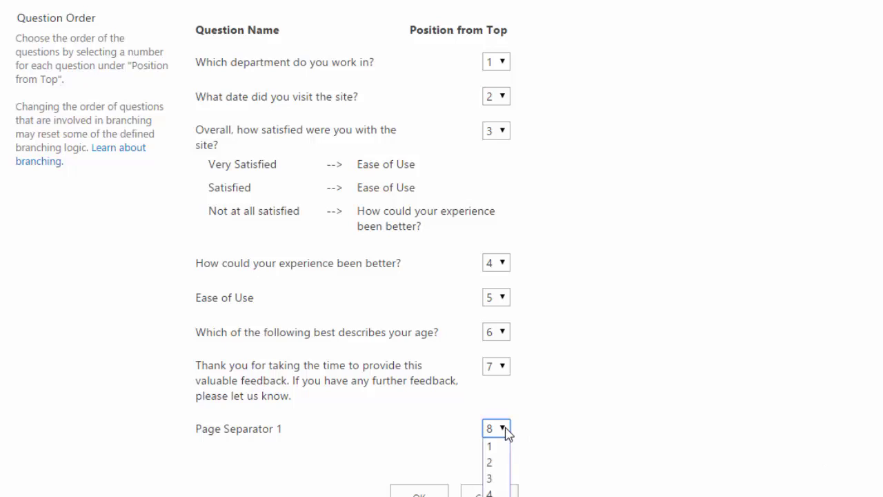
click(504, 478)
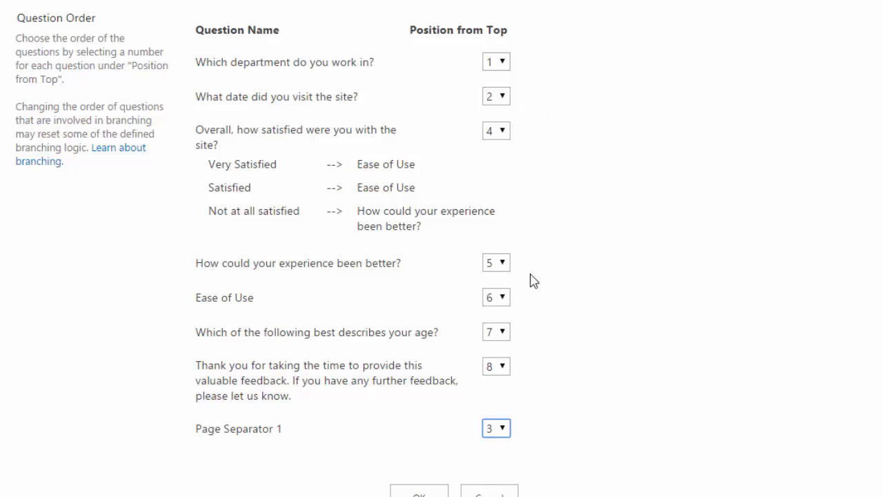
click(420, 494)
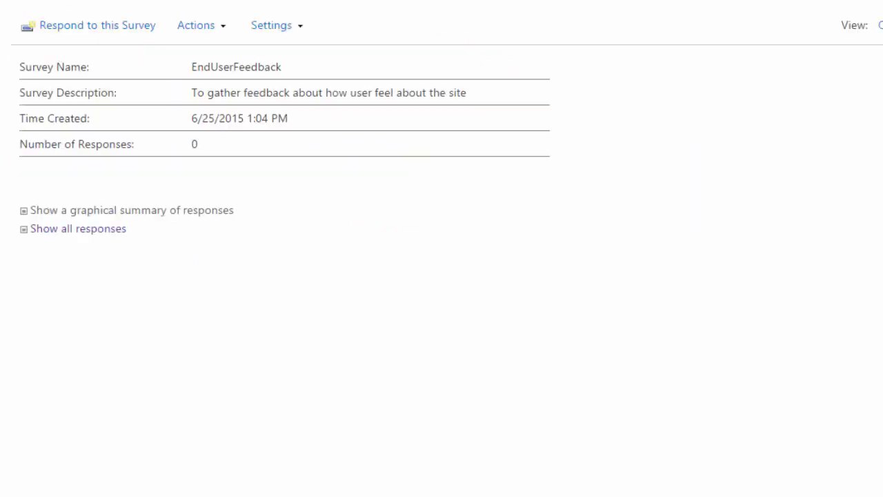
Preview the response form's first page, then cancel without submitting
click(81, 28)
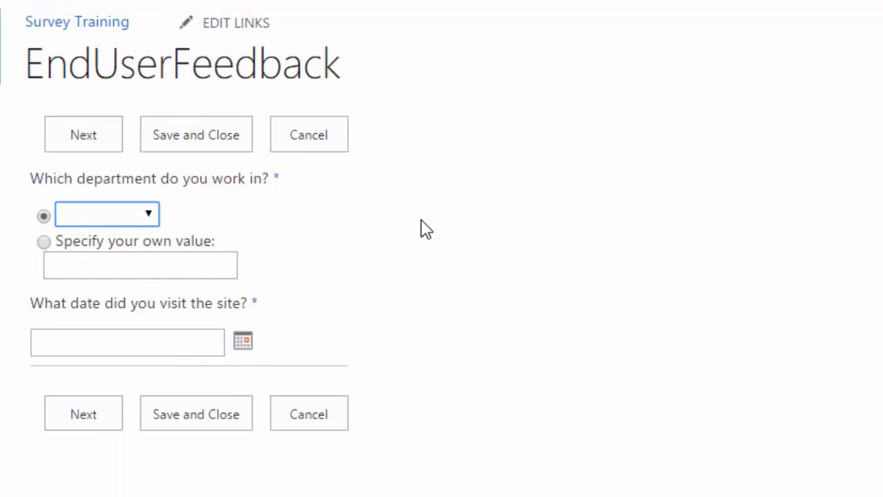
click(320, 403)
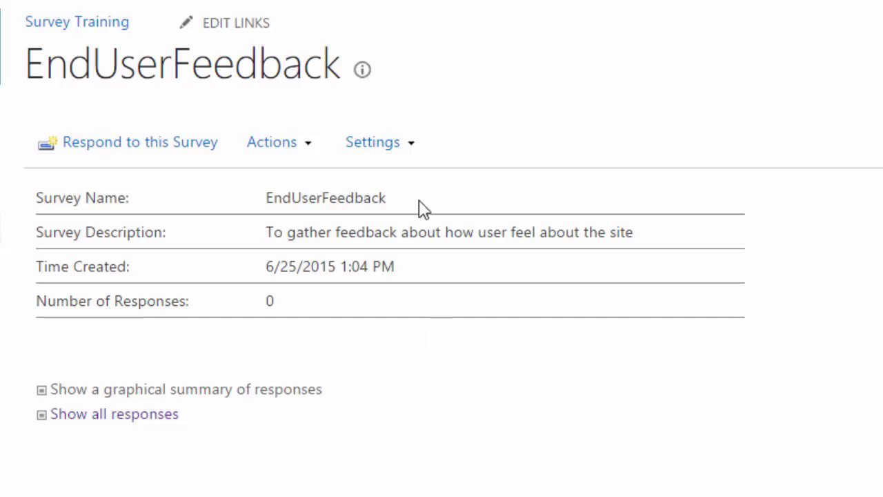
Rename the survey from EndUserFeedback to 'End User Feedback' and return to its page
click(405, 145)
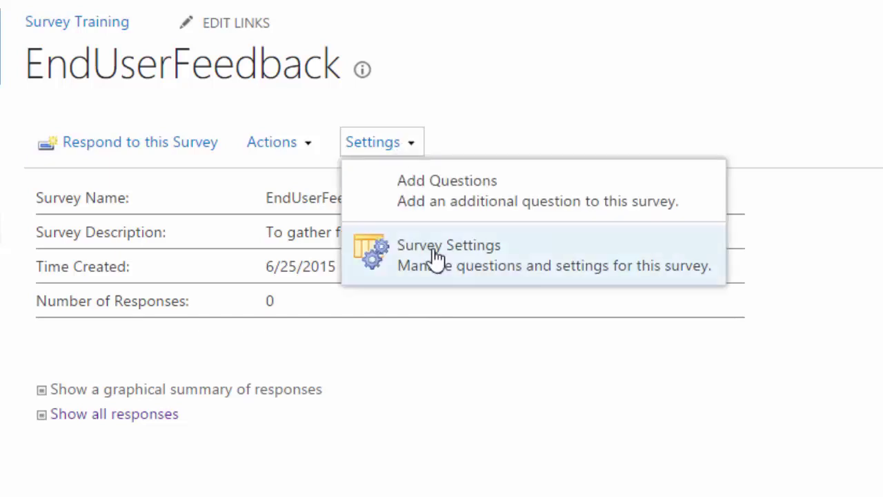
click(435, 256)
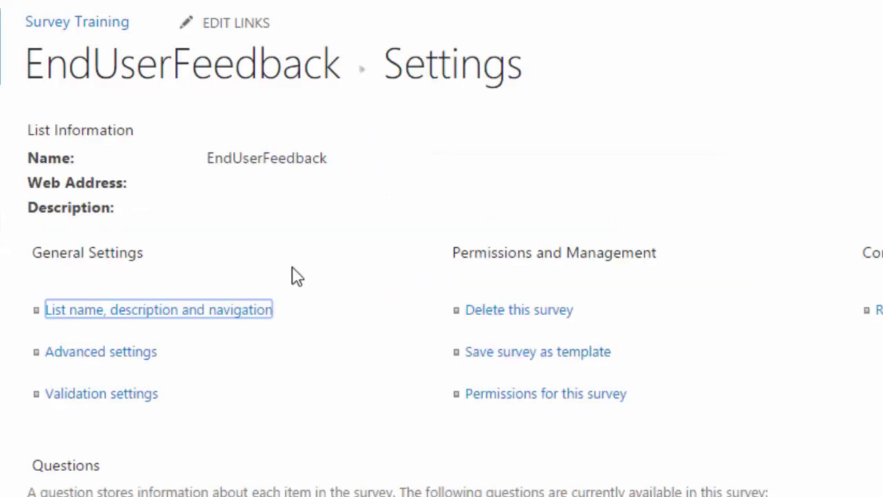
click(230, 310)
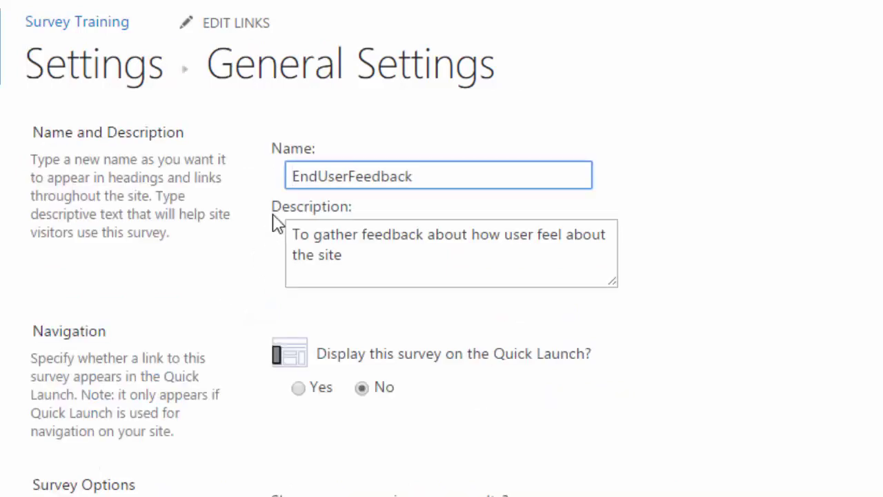
click(319, 172)
key(Right)
key(Right)
key(Right)
key(Right)
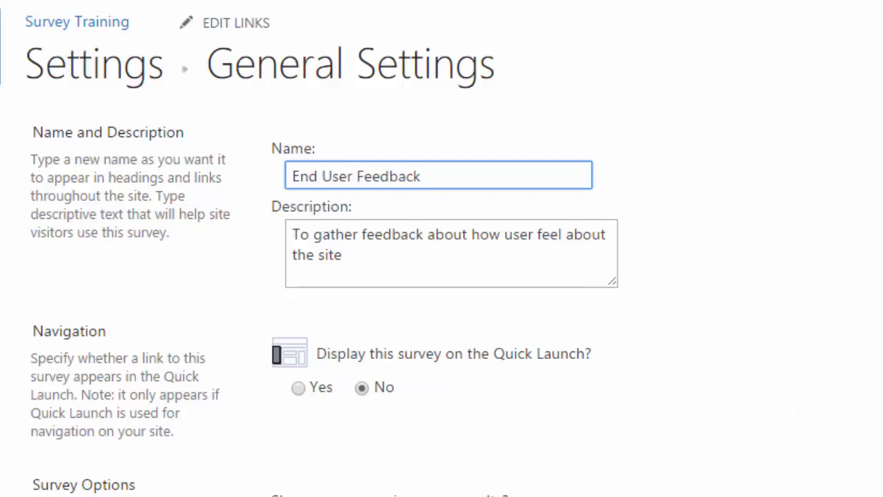
key(Return)
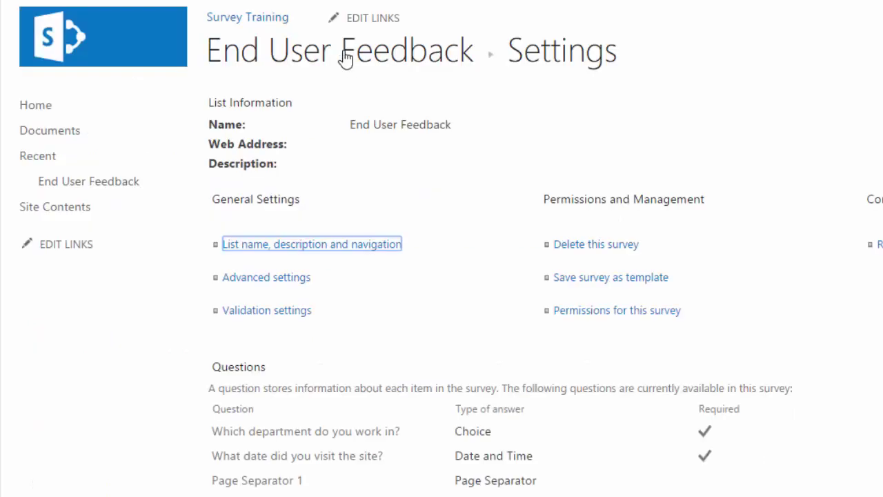
click(134, 192)
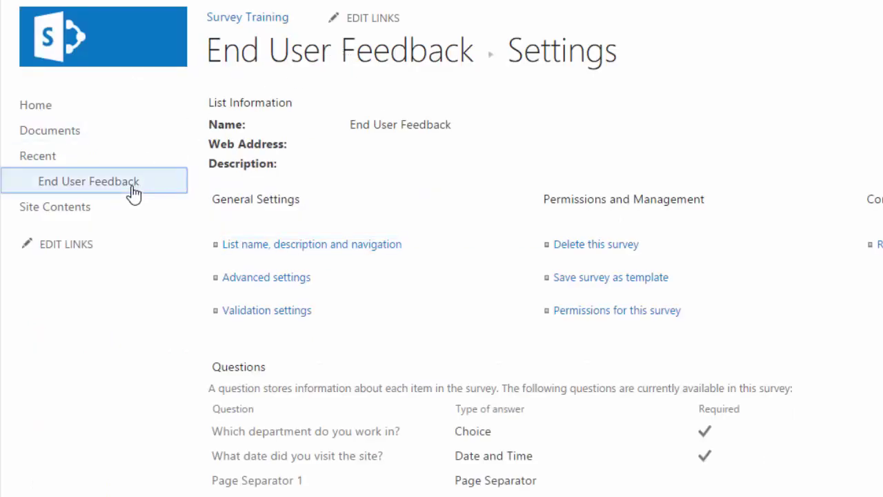